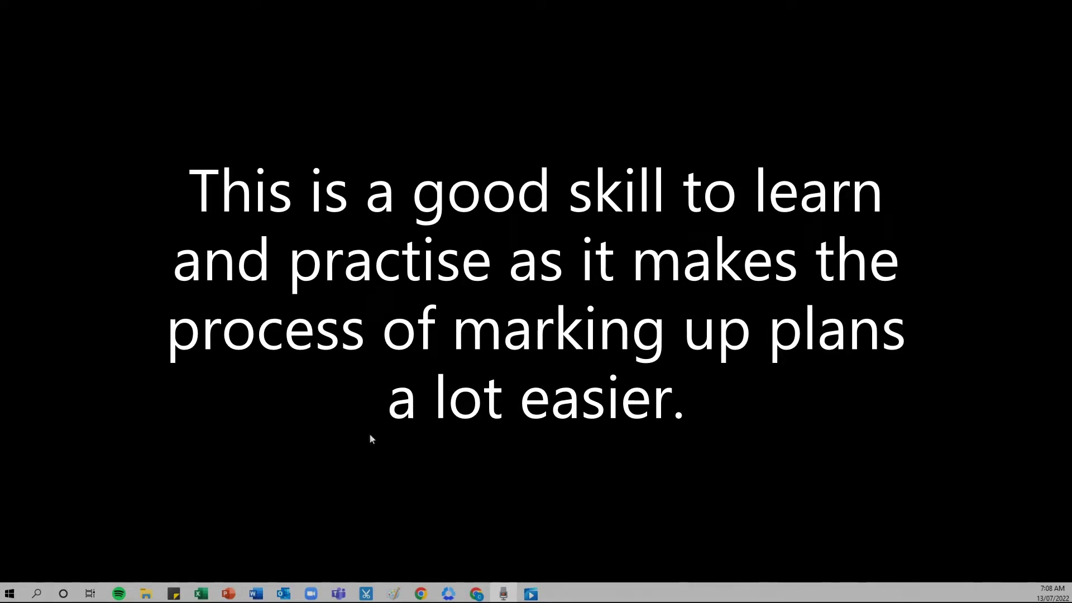
Bring up the File Explorer window and show the Downloads folder from Quick access.
mouse_move(145, 595)
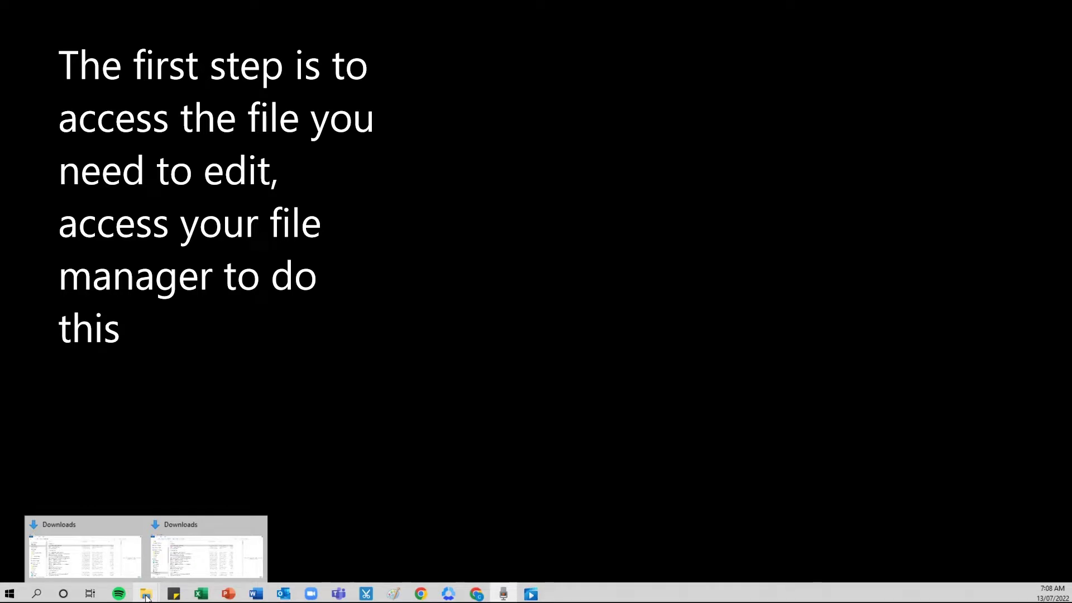
click(180, 567)
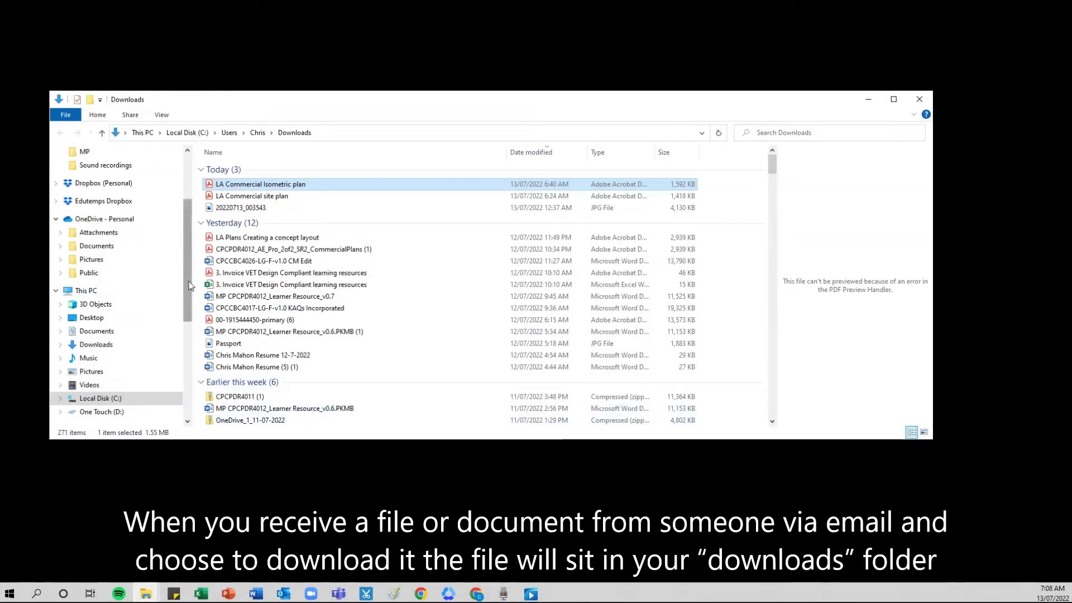
drag(189, 286, 189, 237)
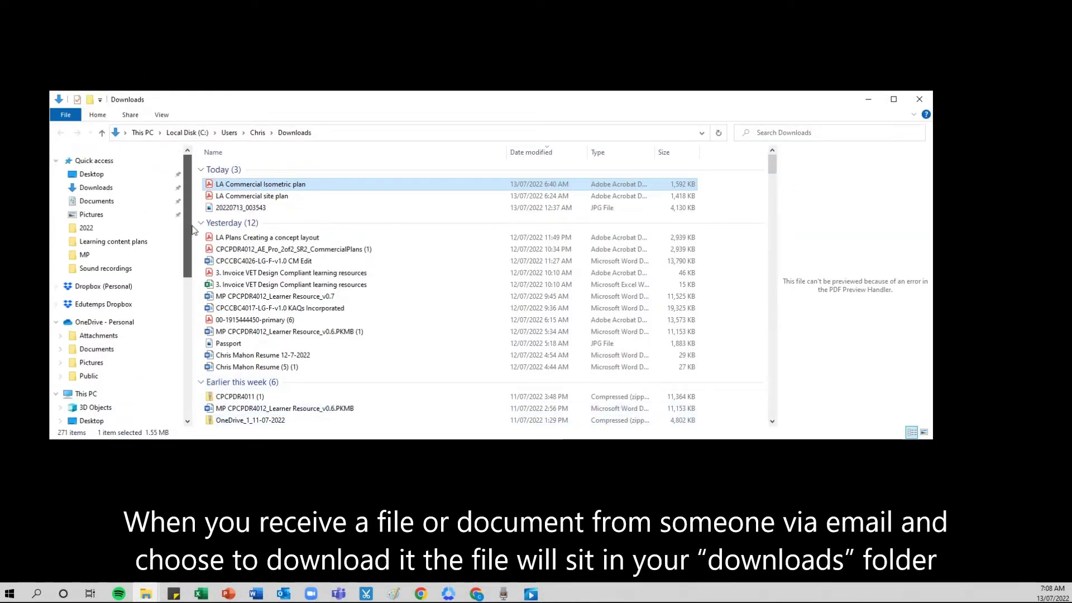
click(111, 193)
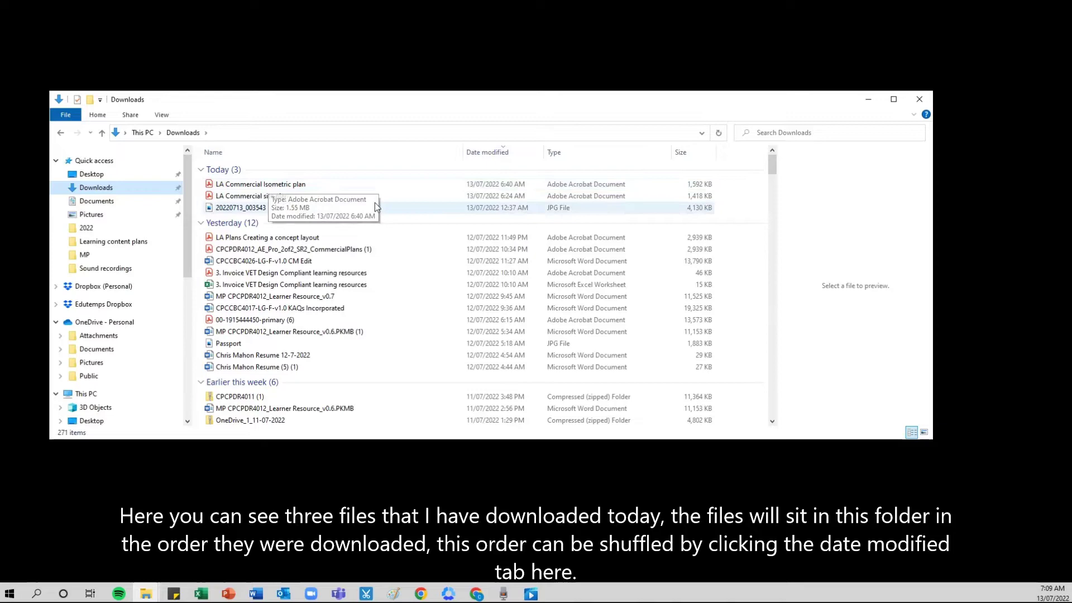
Sort Downloads by Date modified, newest first, and select the LA Commercial Isometric plan.
click(502, 154)
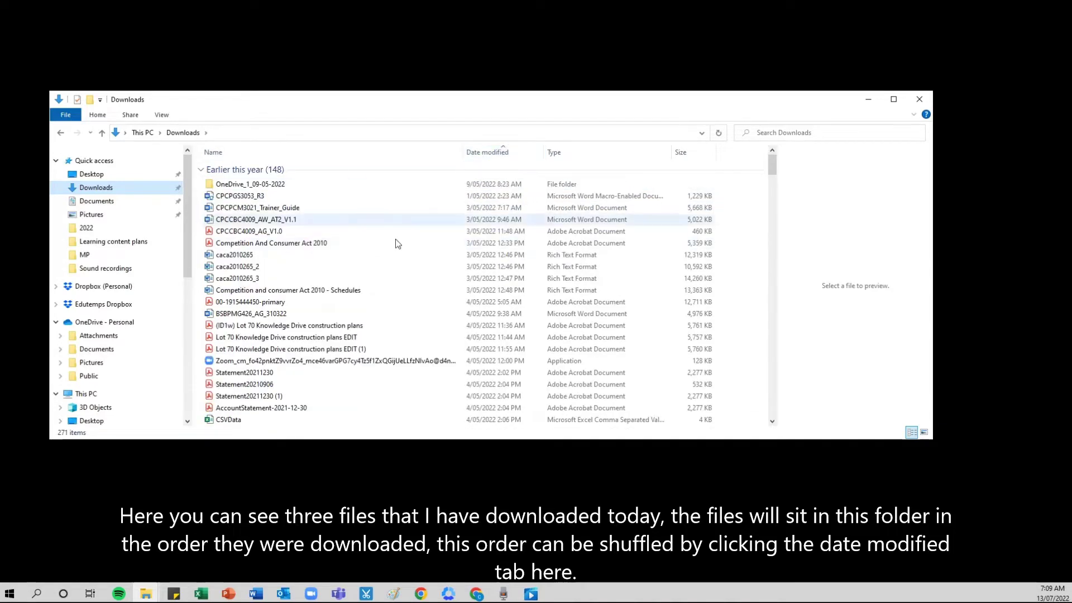
click(494, 152)
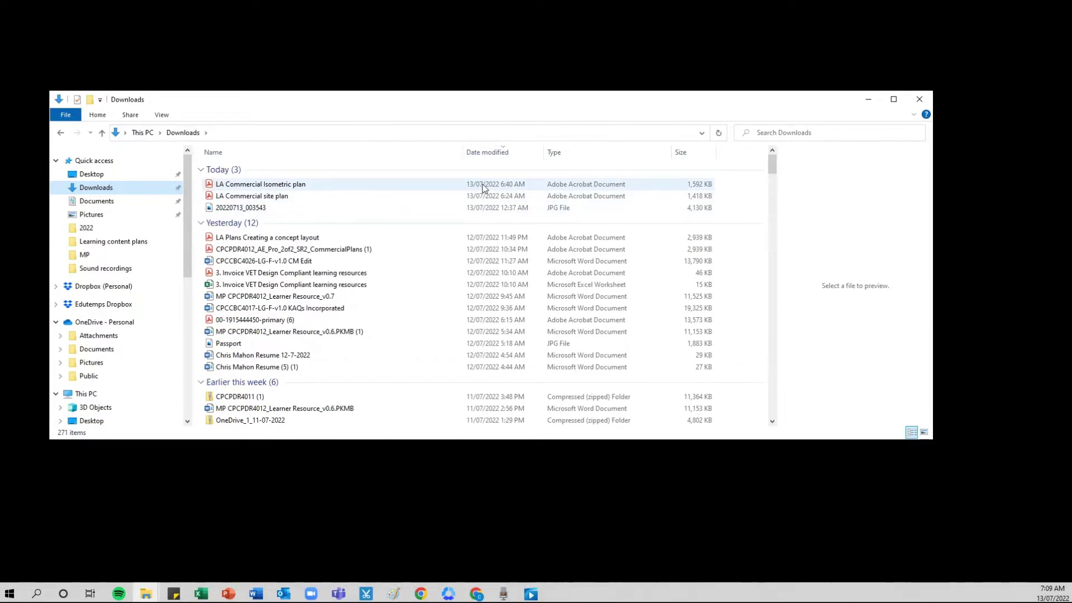
click(493, 152)
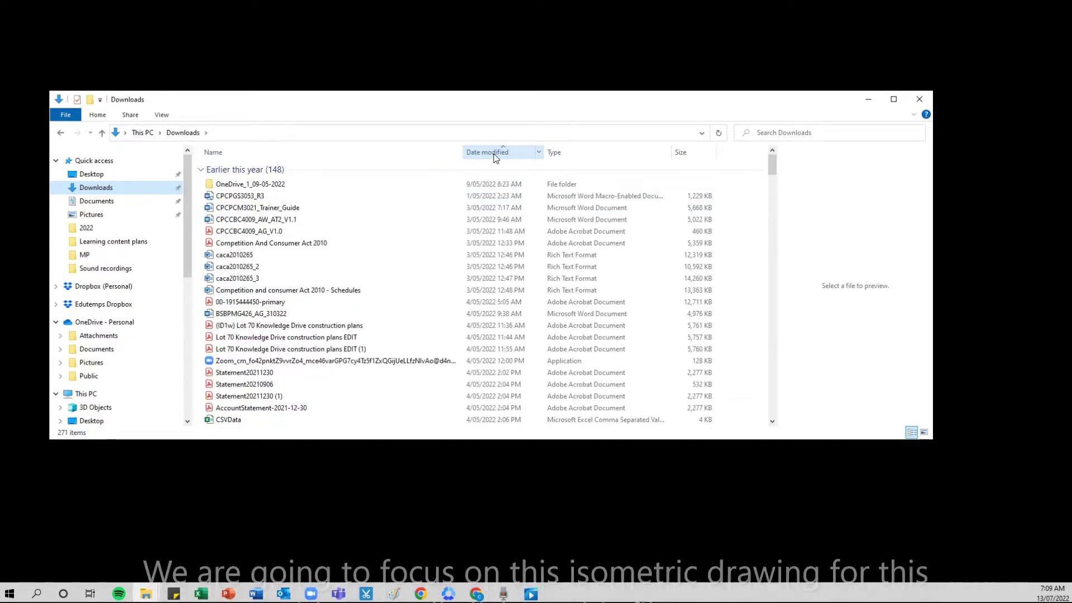
click(493, 153)
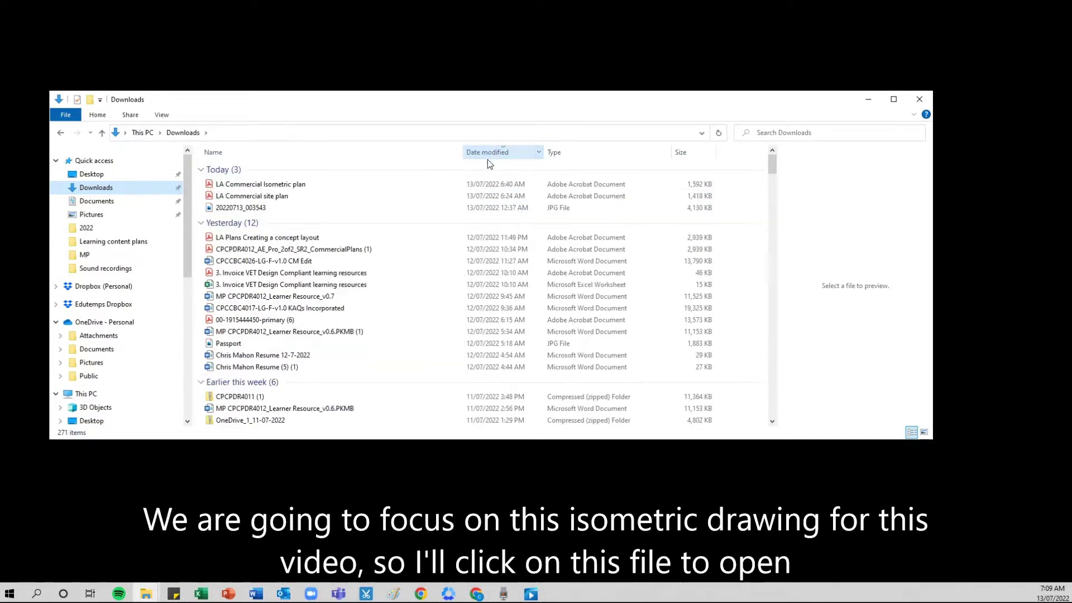
click(280, 187)
Open the LA Commercial Isometric plan PDF, then start Snipping Tool via a 'snip' search.
double_click(281, 189)
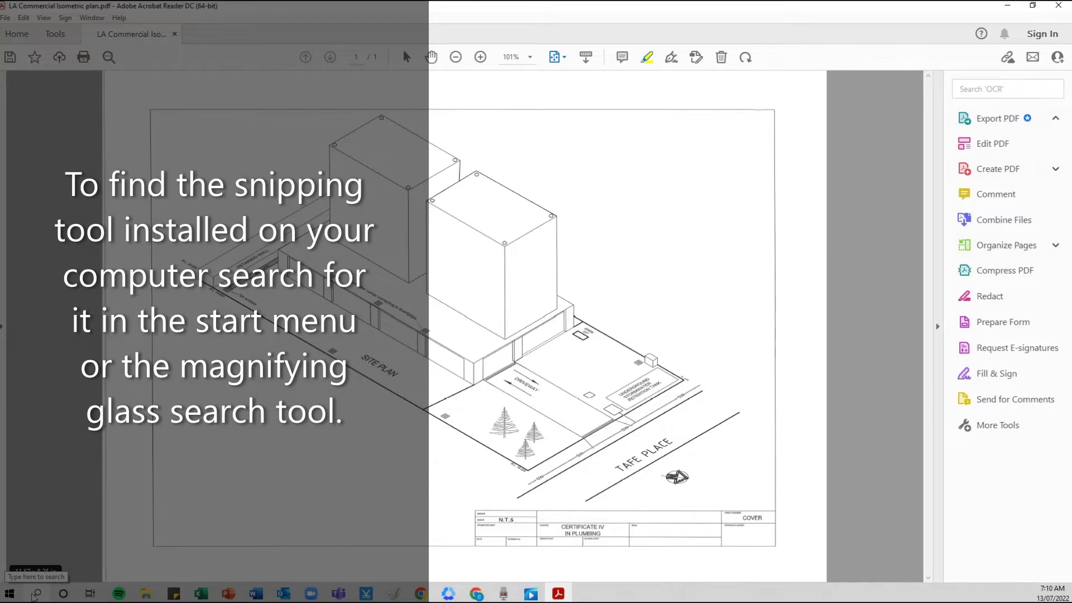
click(36, 595)
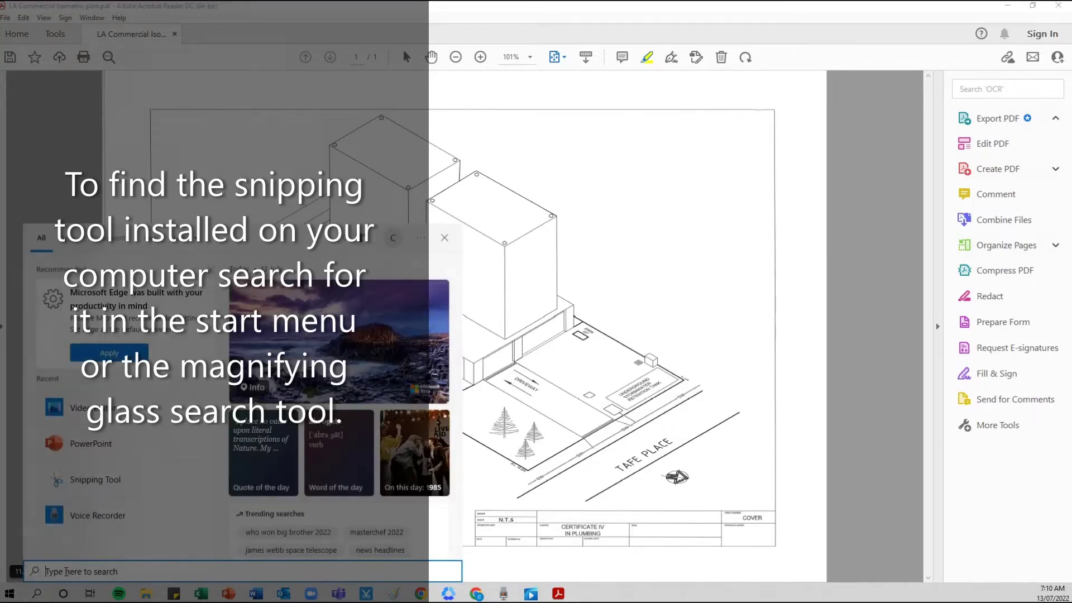
text(snip)
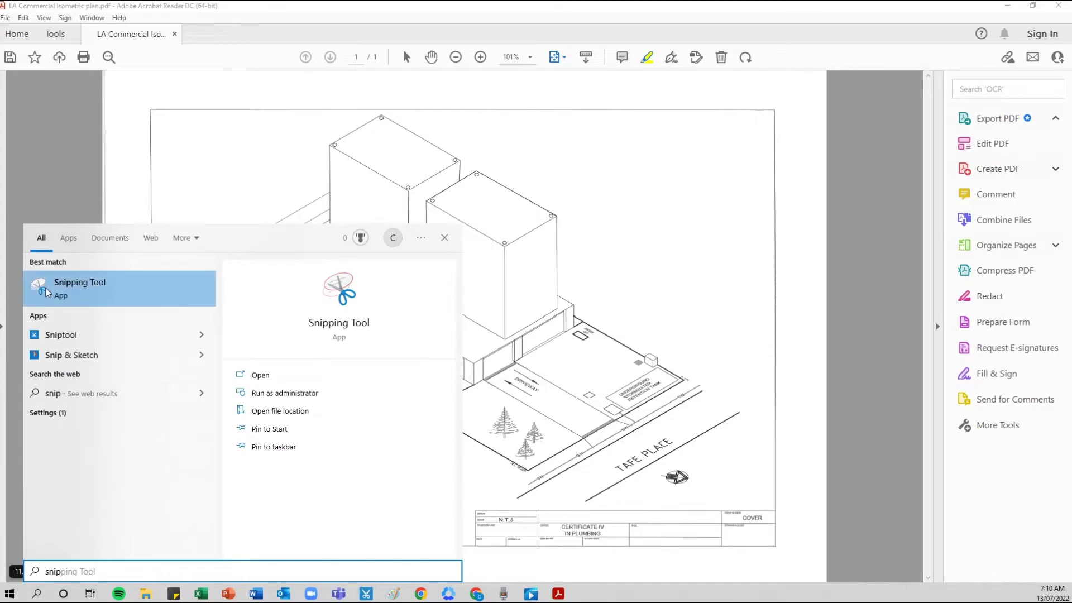
click(91, 297)
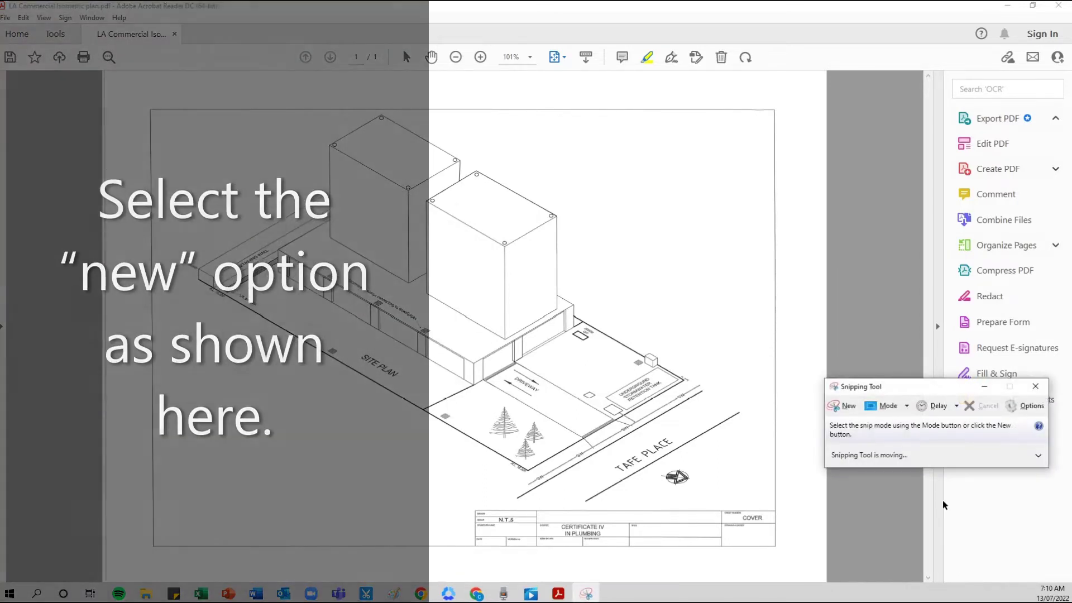
drag(890, 387, 876, 384)
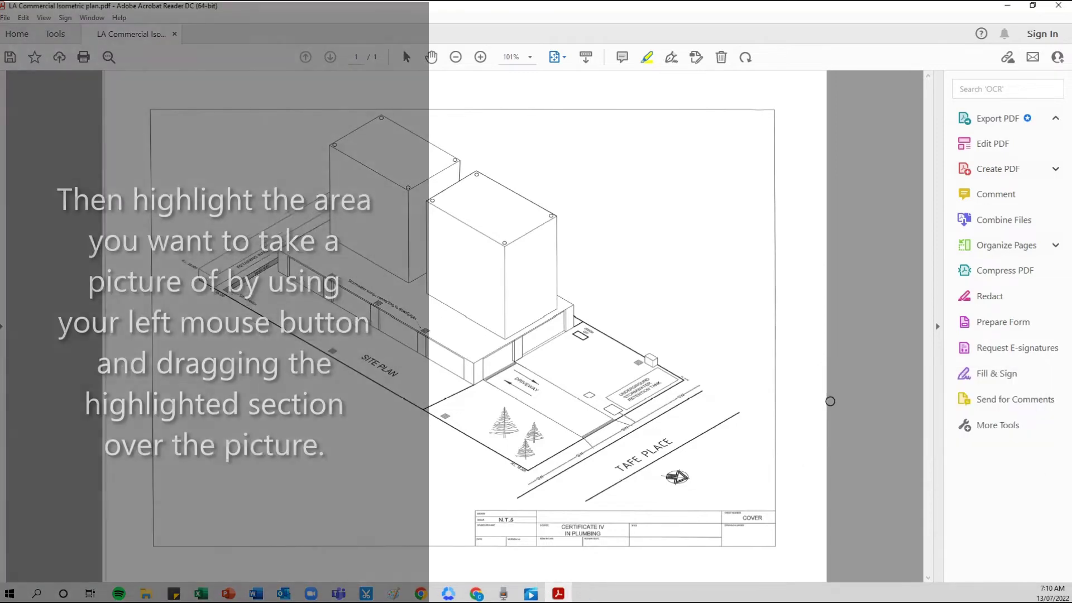
Take a new rectangular snip around the isometric plan drawing and copy it.
click(832, 403)
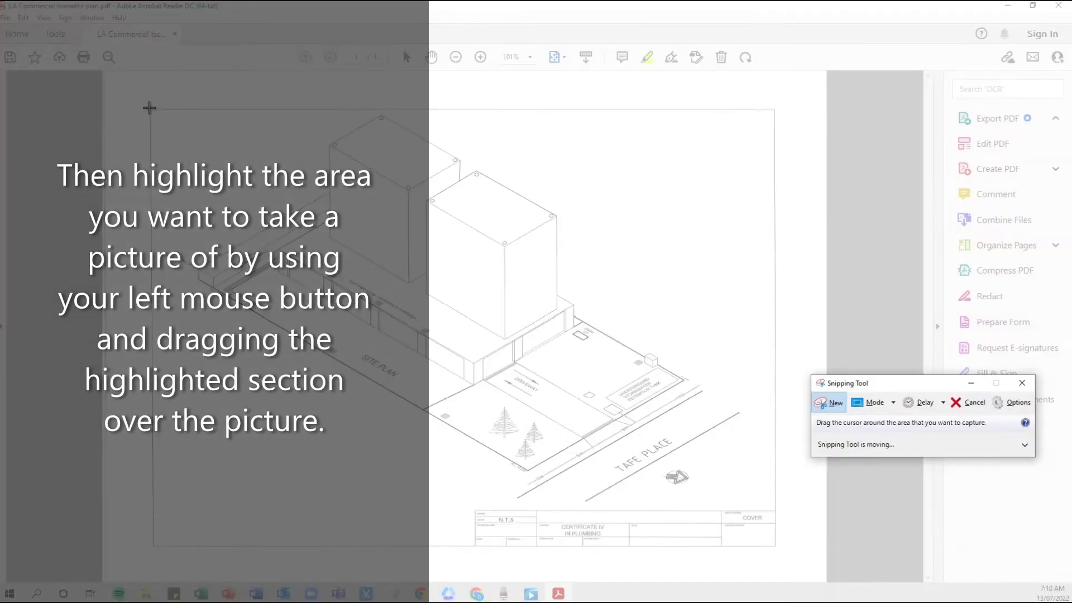
mouse_move(149, 108)
mouse_down()
mouse_move(150, 144)
mouse_move(239, 151)
mouse_move(440, 364)
mouse_move(660, 548)
mouse_move(777, 549)
mouse_up()
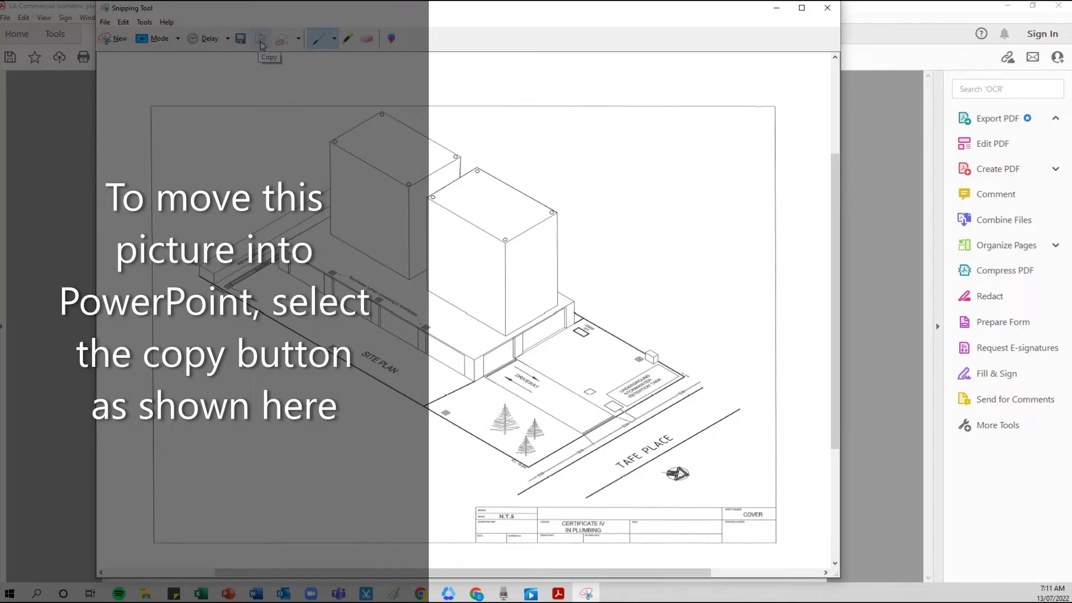
click(261, 43)
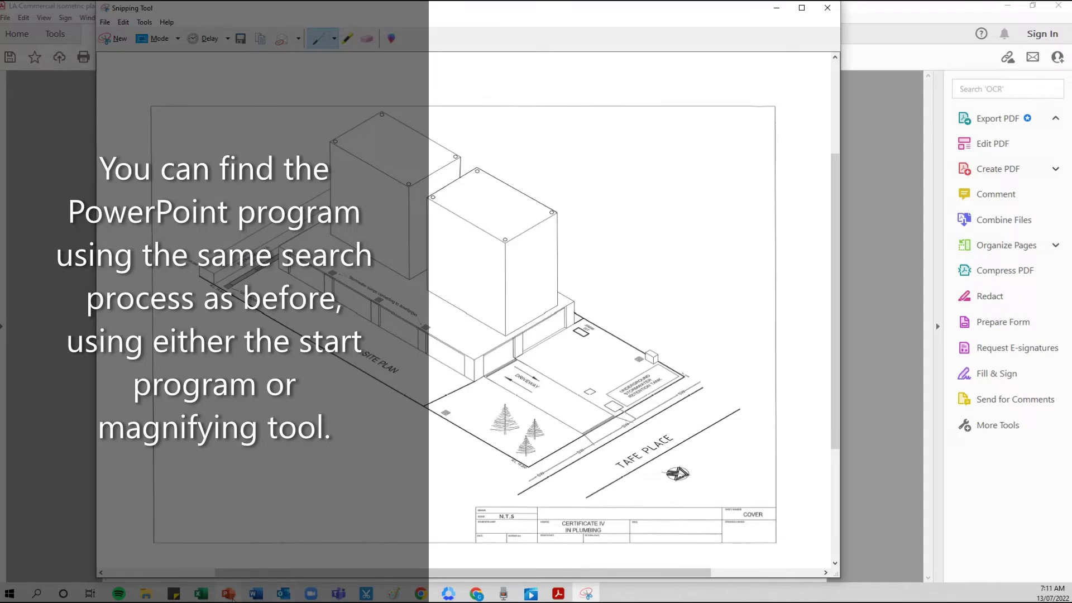
Launch PowerPoint through a 'pow' search and create a Blank Presentation.
click(37, 594)
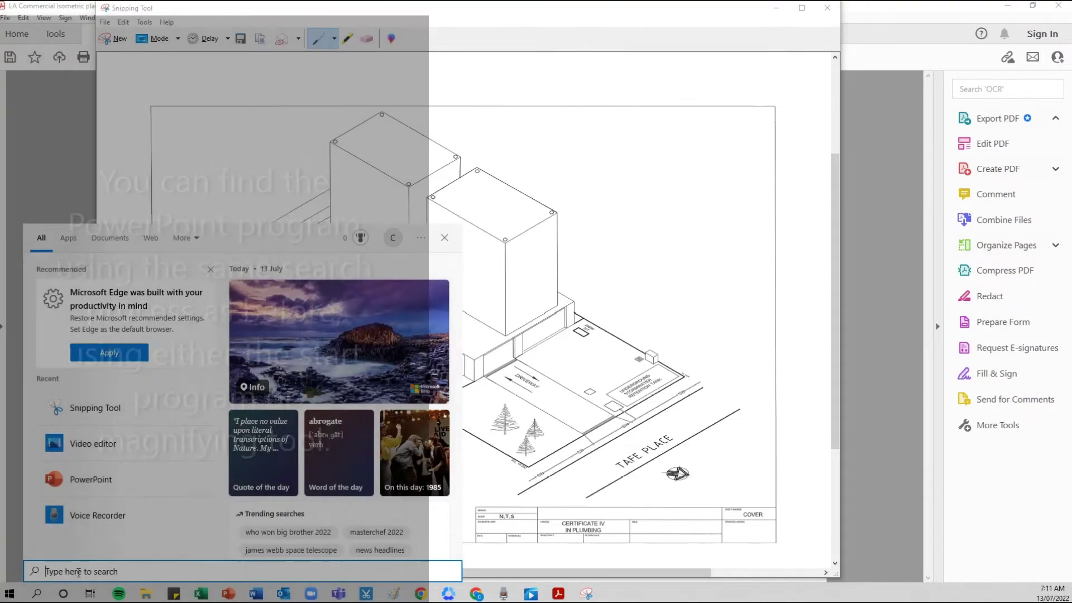
text(pow)
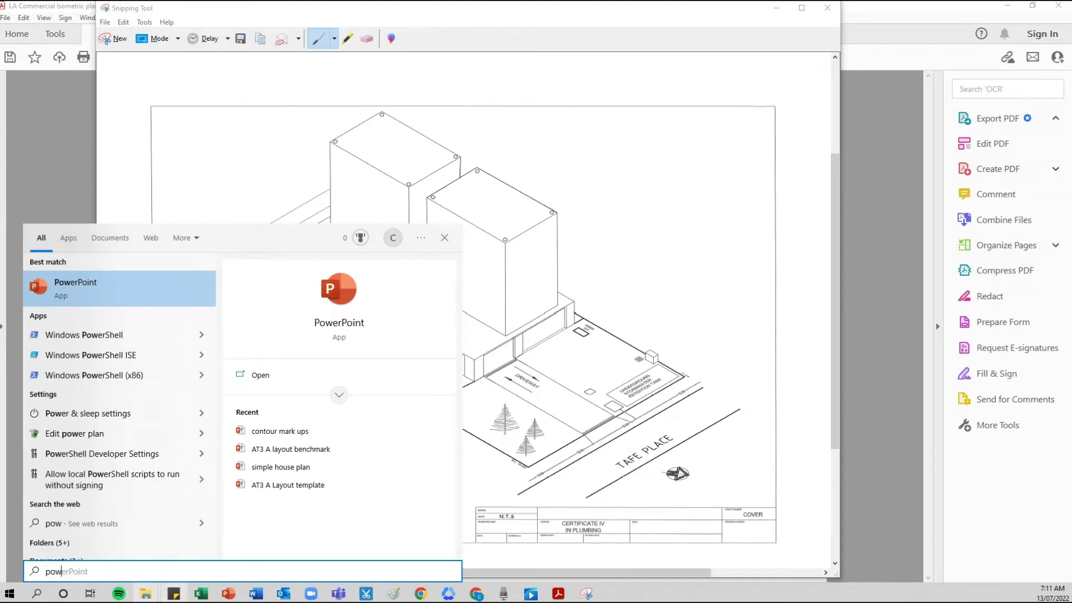
click(88, 289)
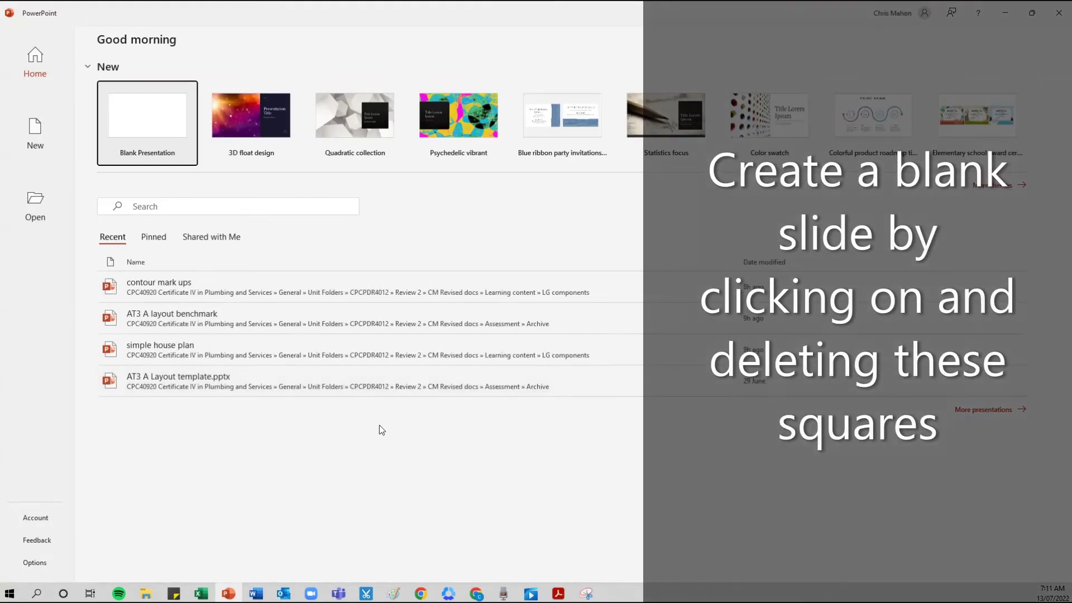
click(145, 123)
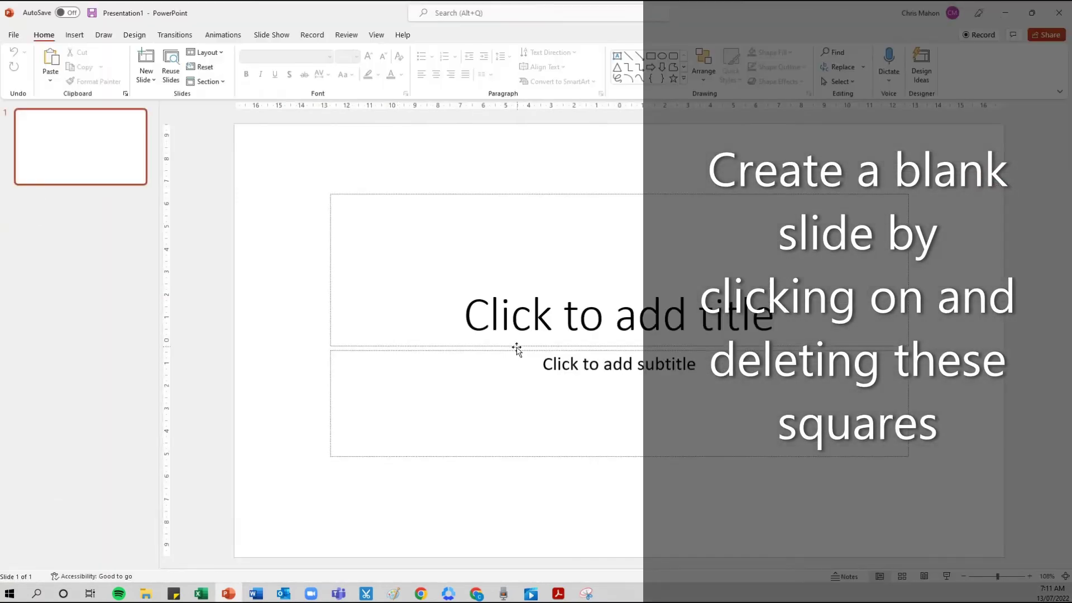
Delete the title and subtitle placeholders from the first slide.
click(502, 204)
key(Delete)
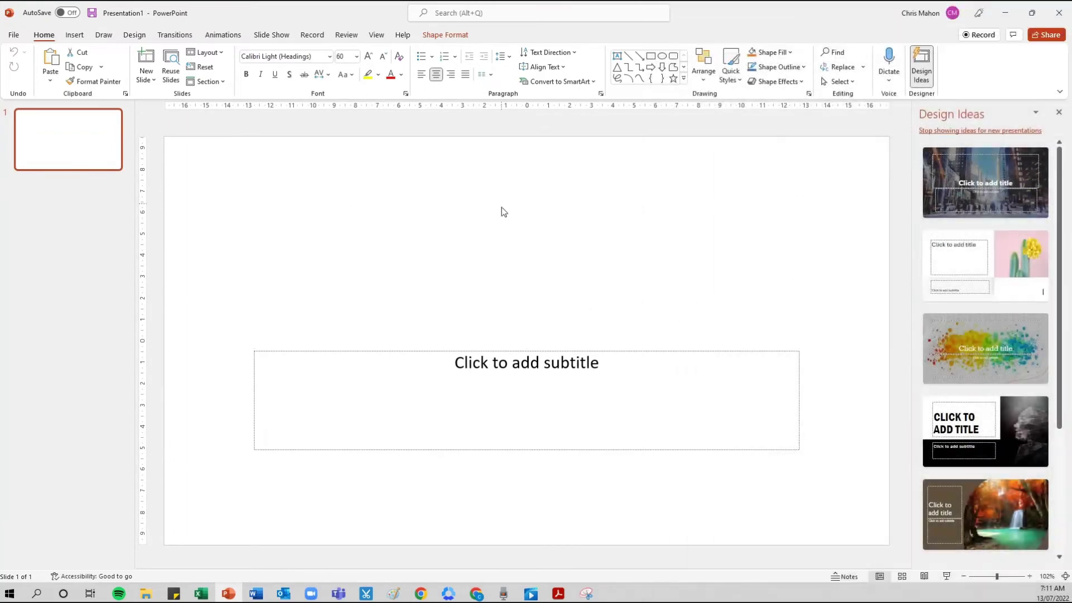
click(489, 350)
key(Delete)
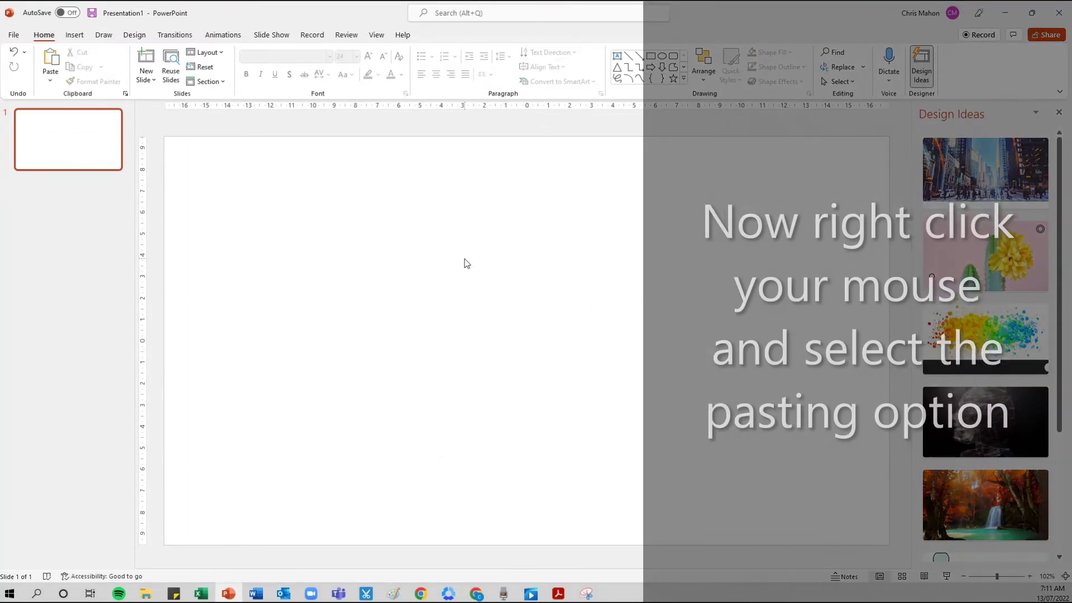
Paste the copied isometric plan snip onto the empty first slide and deselect it.
right_click(465, 259)
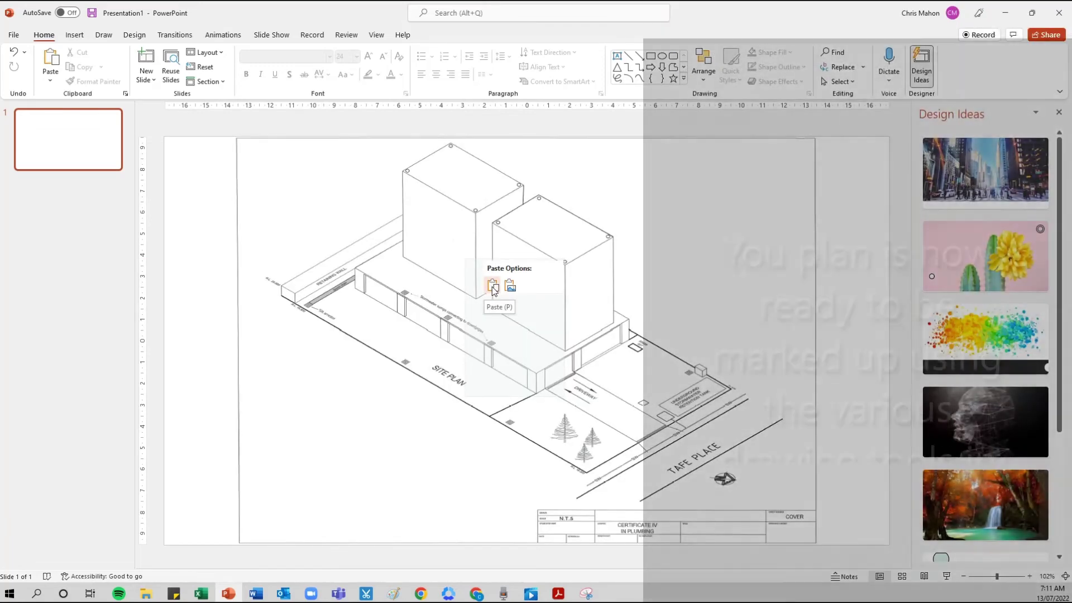
click(492, 286)
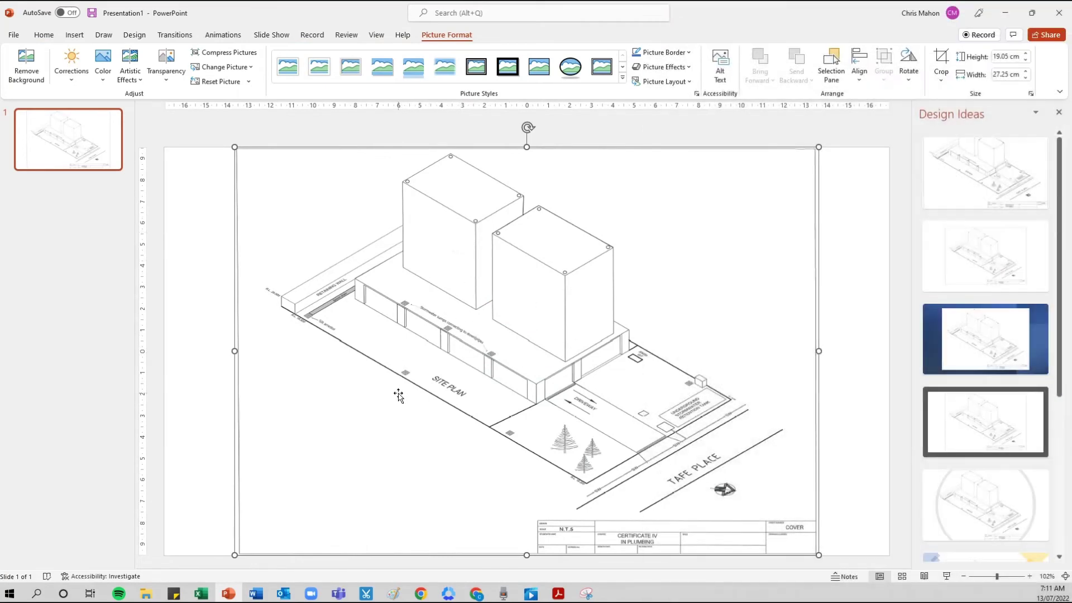
click(80, 195)
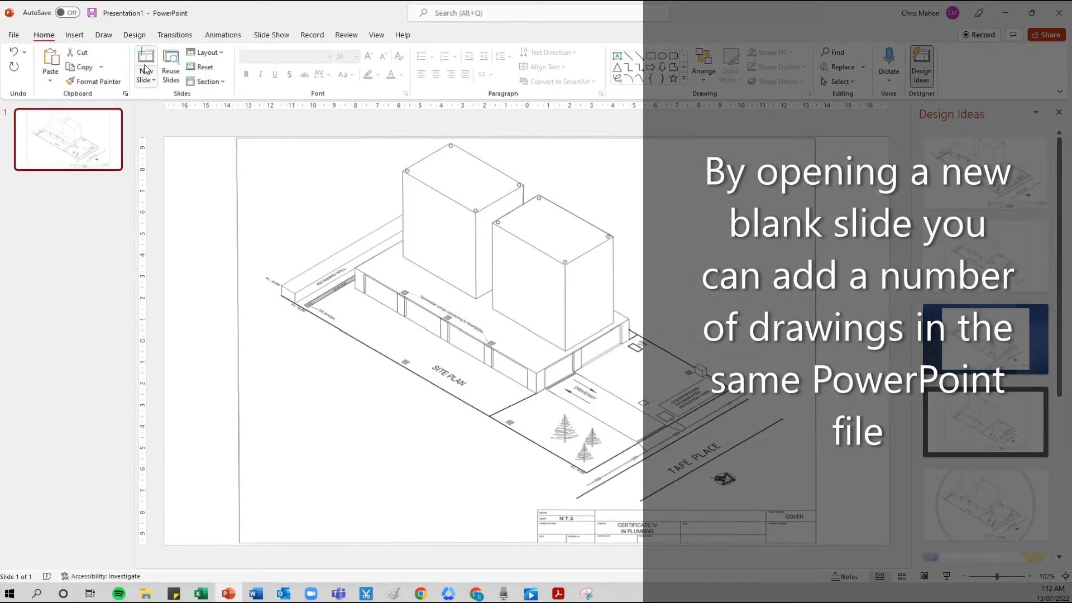
Add a new Blank-layout slide 2 after the isometric plan slide.
click(148, 82)
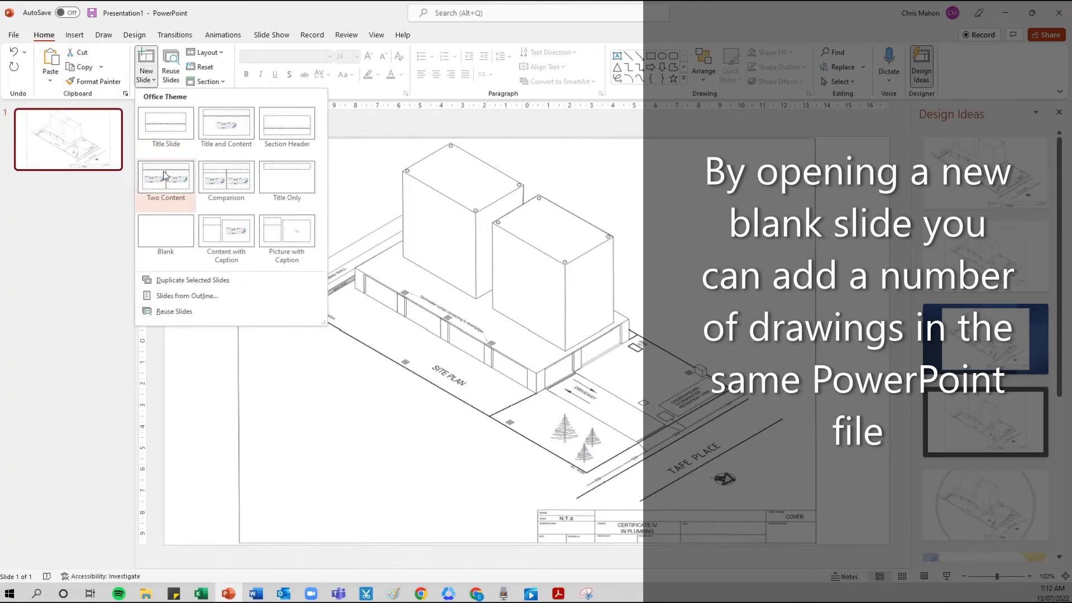
click(169, 239)
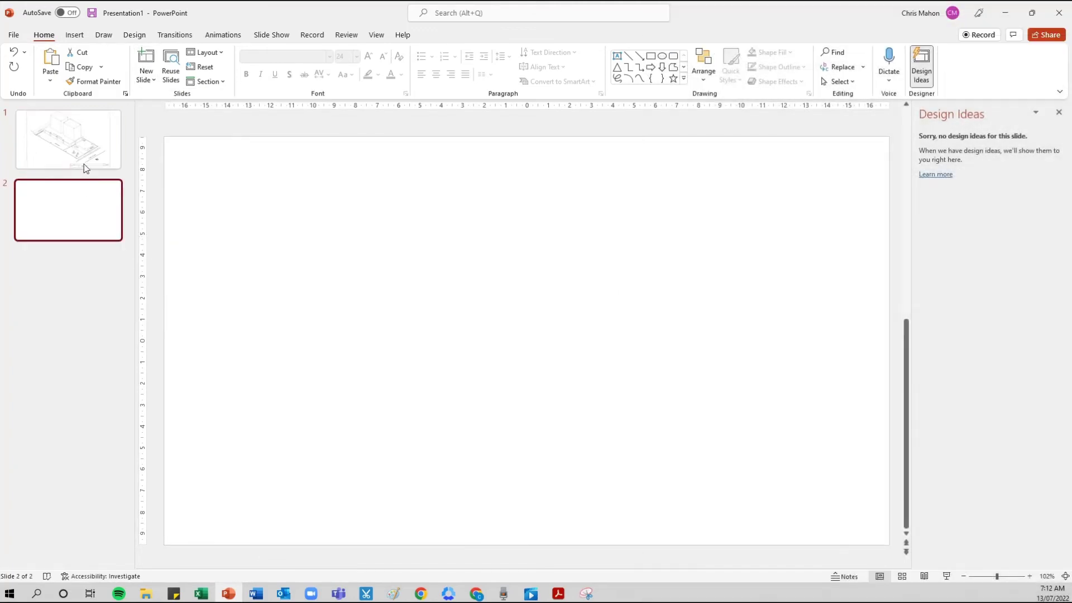
click(85, 166)
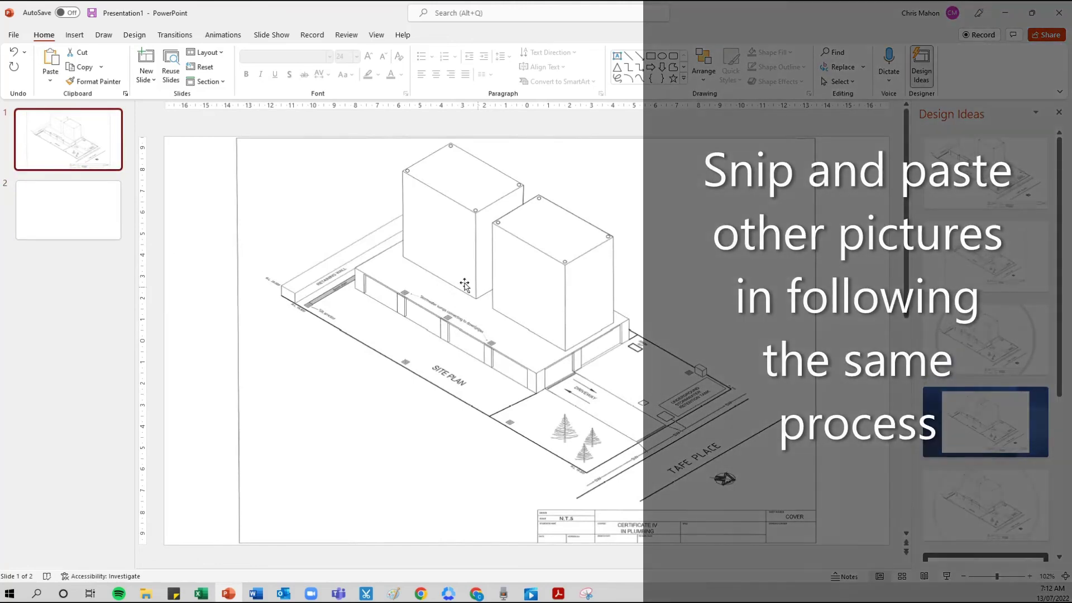
click(94, 224)
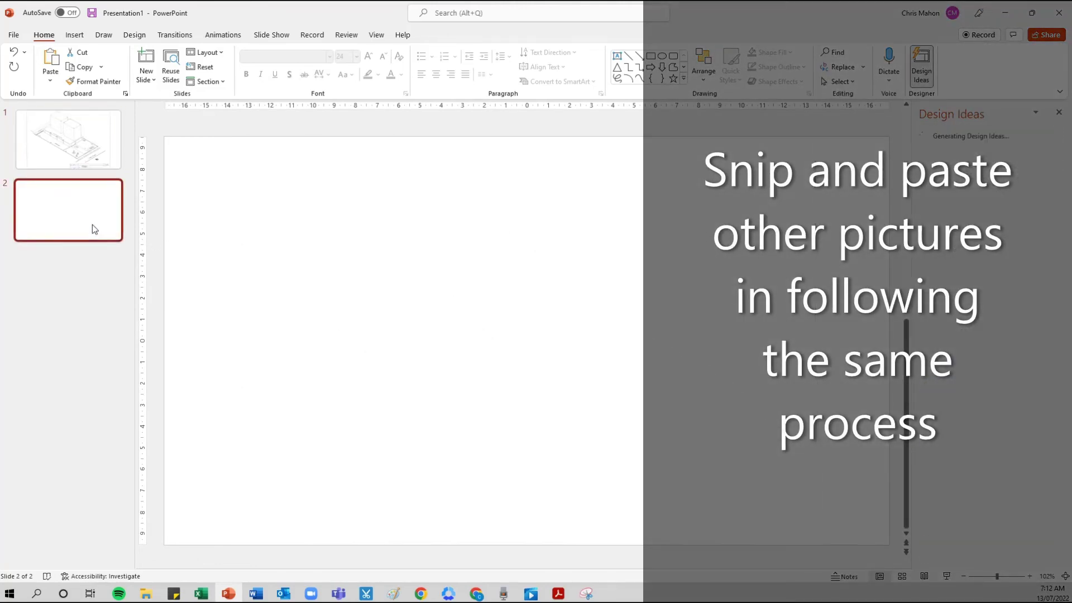
Paste the site plan snip onto slide 2 and compare both slides in the thumbnails.
right_click(473, 268)
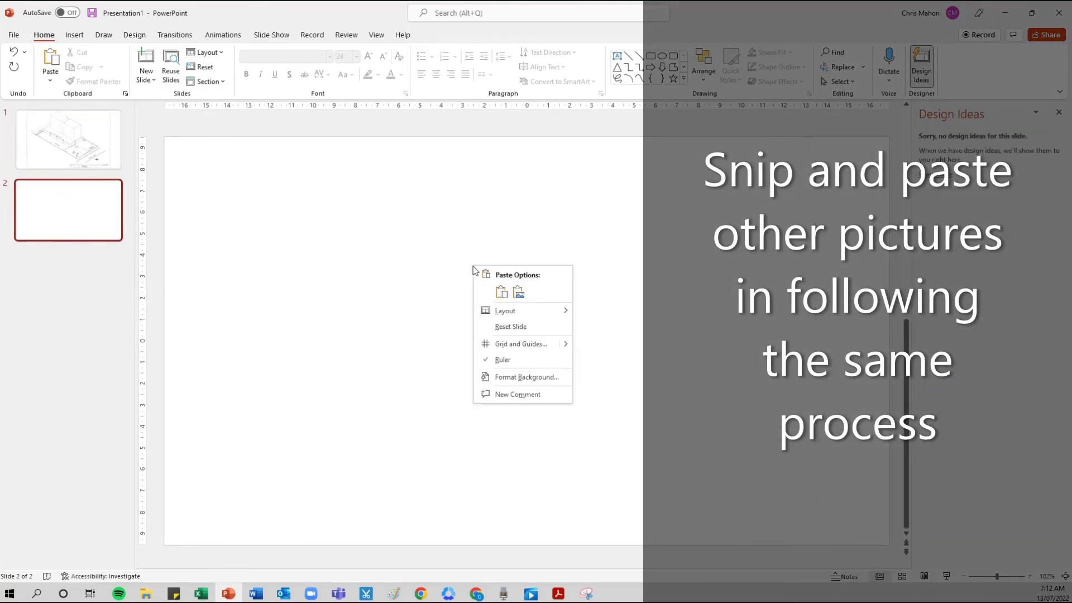
click(501, 292)
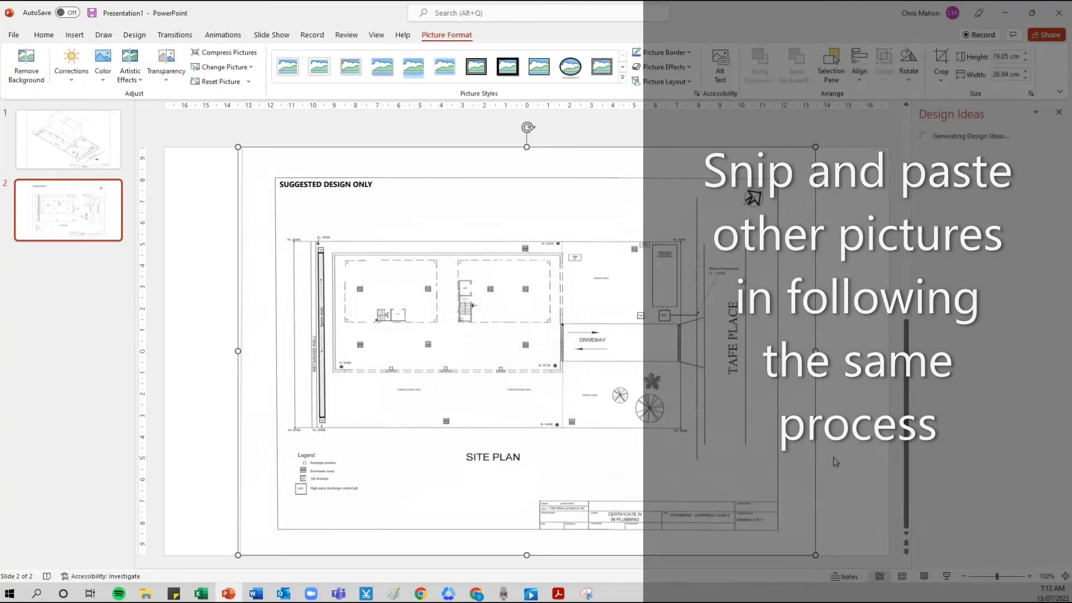
click(852, 461)
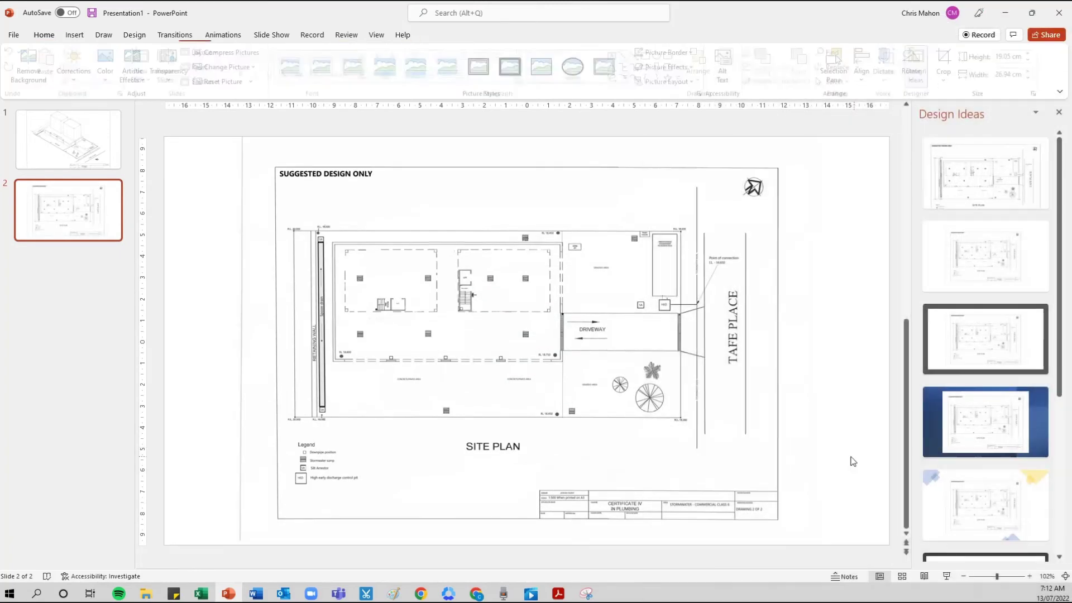
click(75, 138)
click(86, 212)
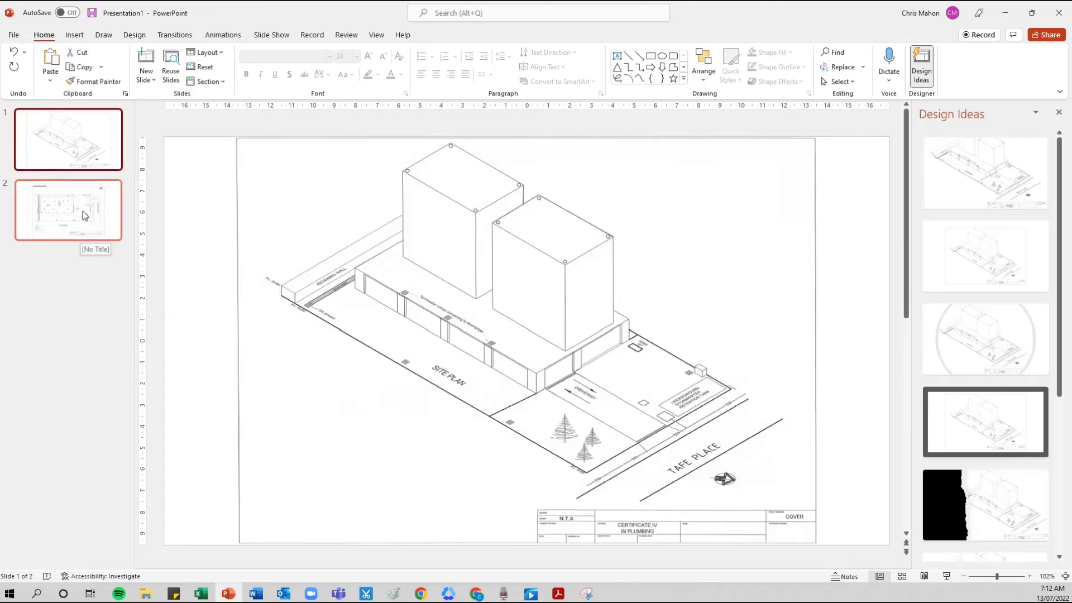
click(86, 205)
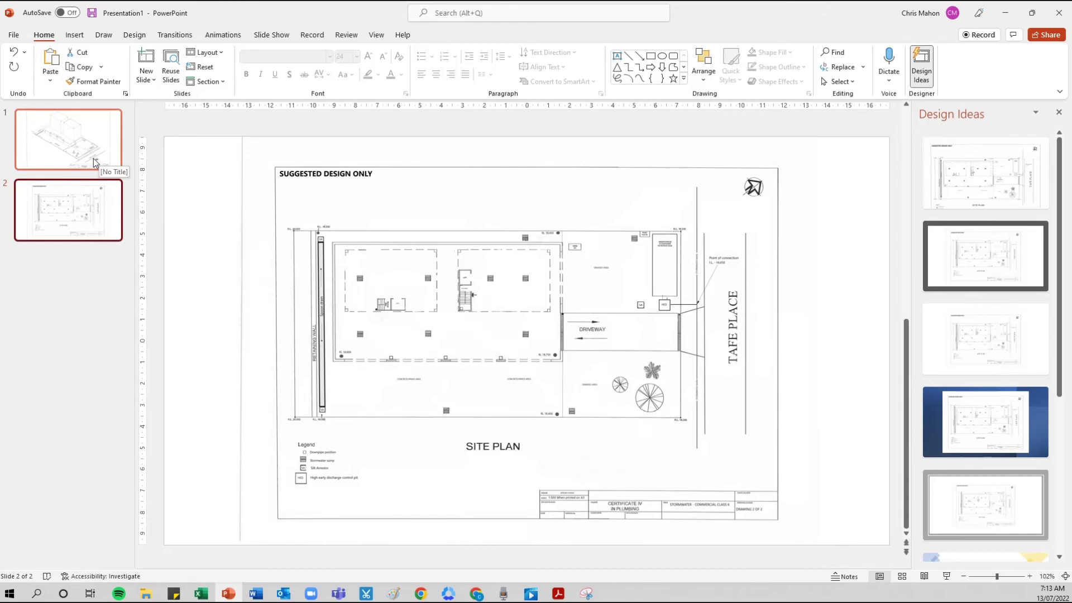